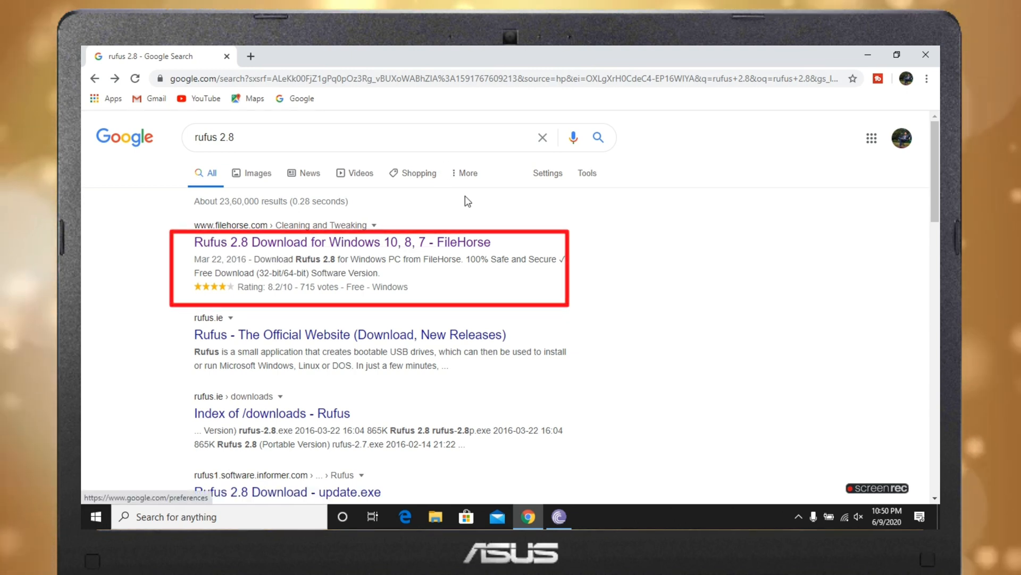
Download Rufus 2.8 from the FileHorse search result and minimize the browser
{"action": "left_click", "coordinate": [330, 244]}
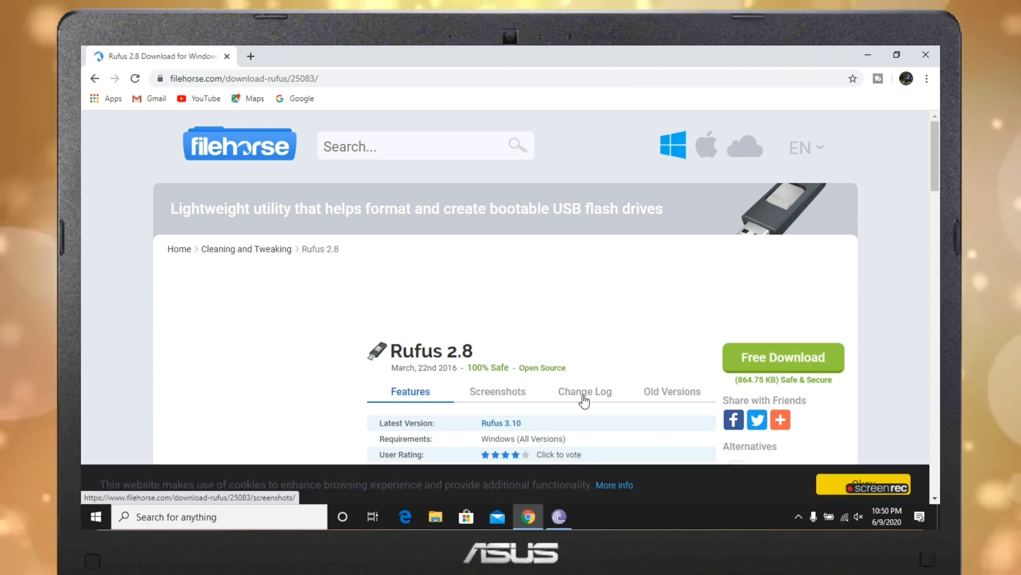
{"action": "left_click", "coordinate": [780, 365]}
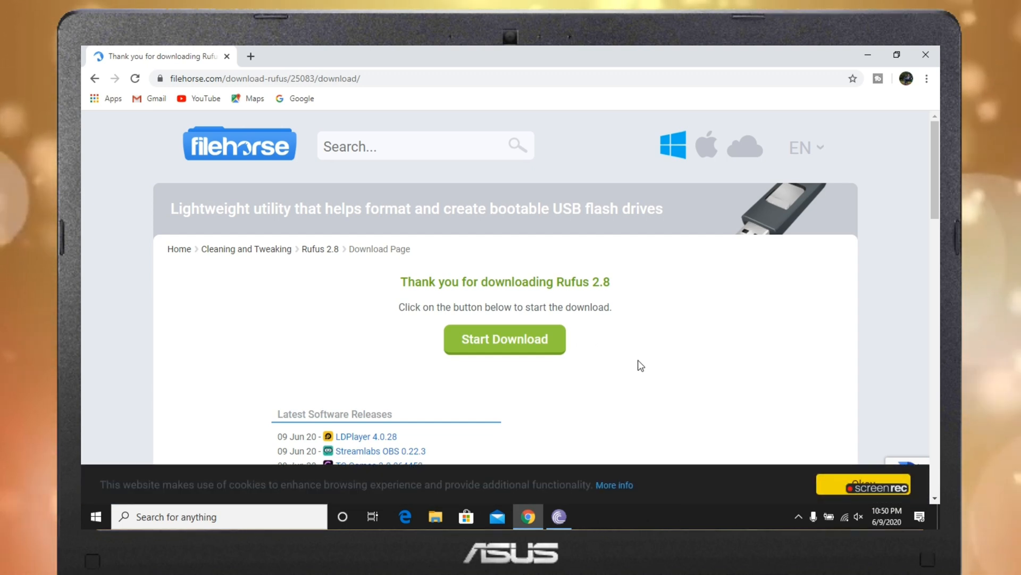
{"action": "left_click", "coordinate": [545, 339]}
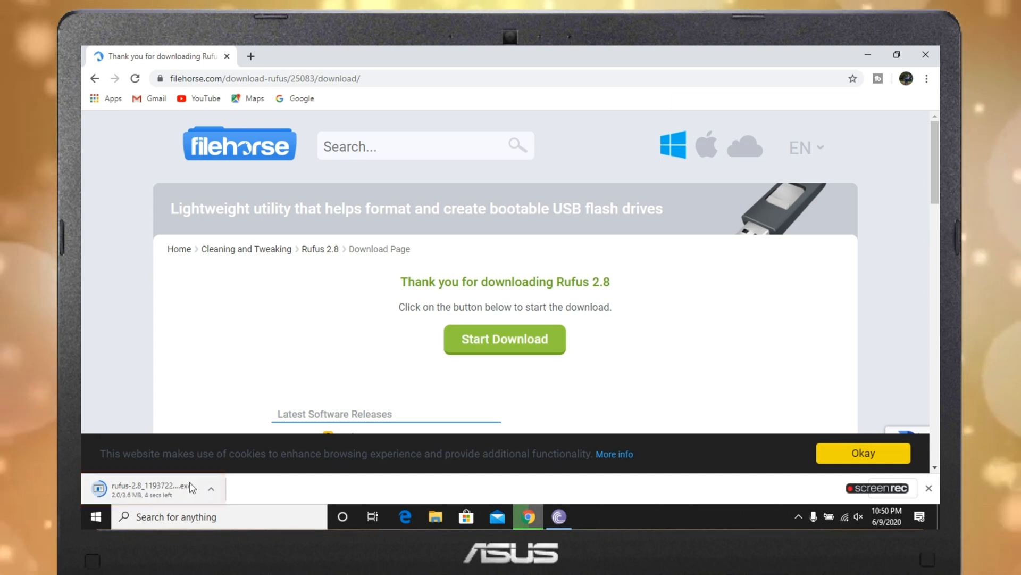
{"action": "left_click", "coordinate": [869, 55]}
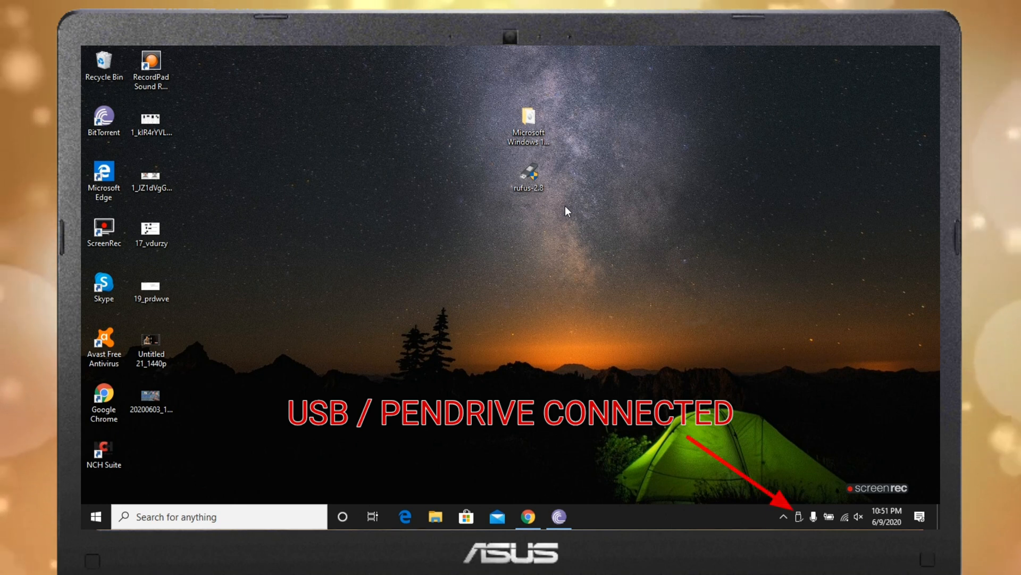
{"action": "right_click", "coordinate": [336, 142]}
{"action": "left_click", "coordinate": [366, 178]}
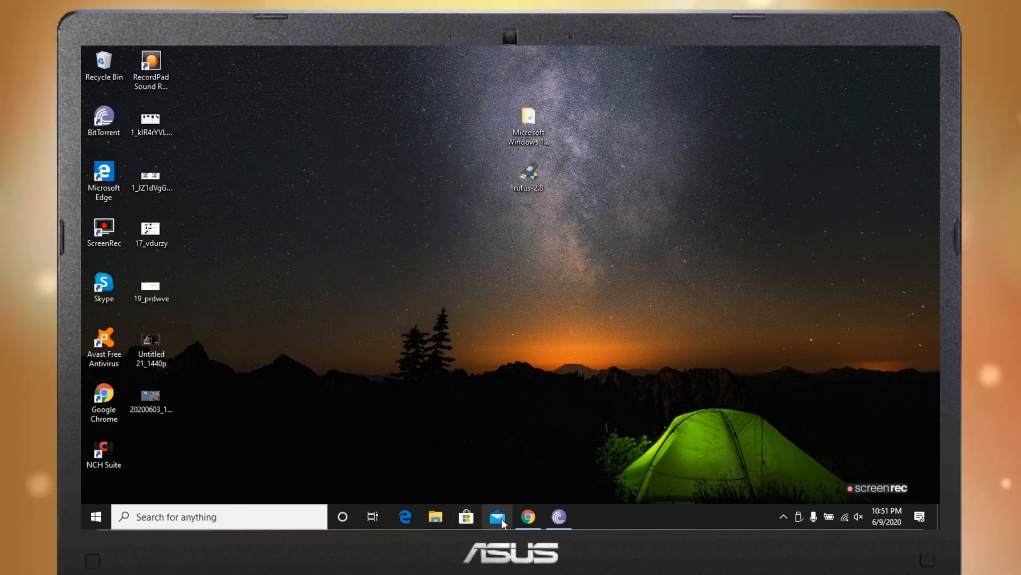
Quick-format USB Drive (F:) from File Explorer using FAT32 and a 32-kilobyte allocation unit size
{"action": "left_click", "coordinate": [430, 513]}
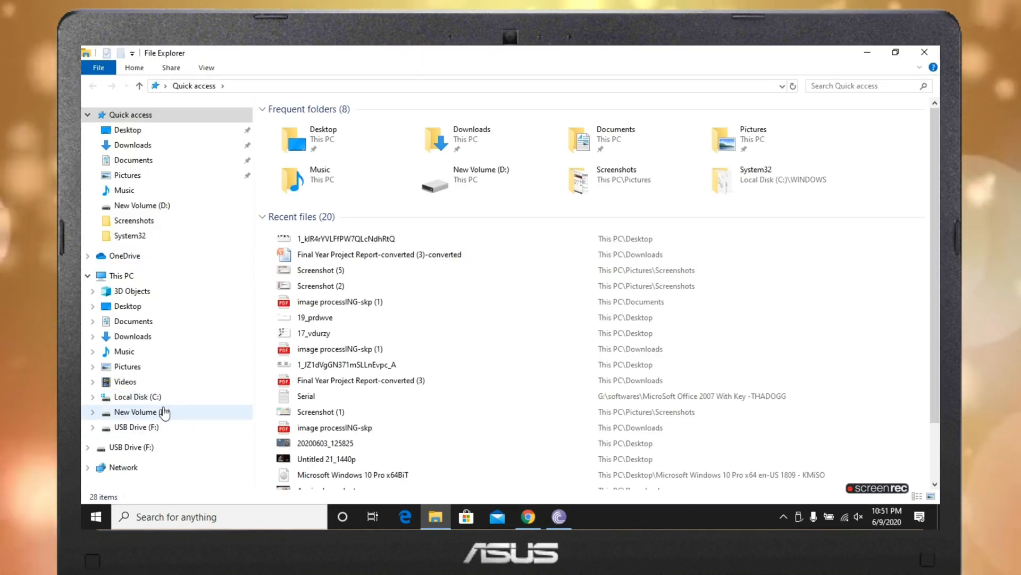
{"action": "left_click", "coordinate": [121, 276]}
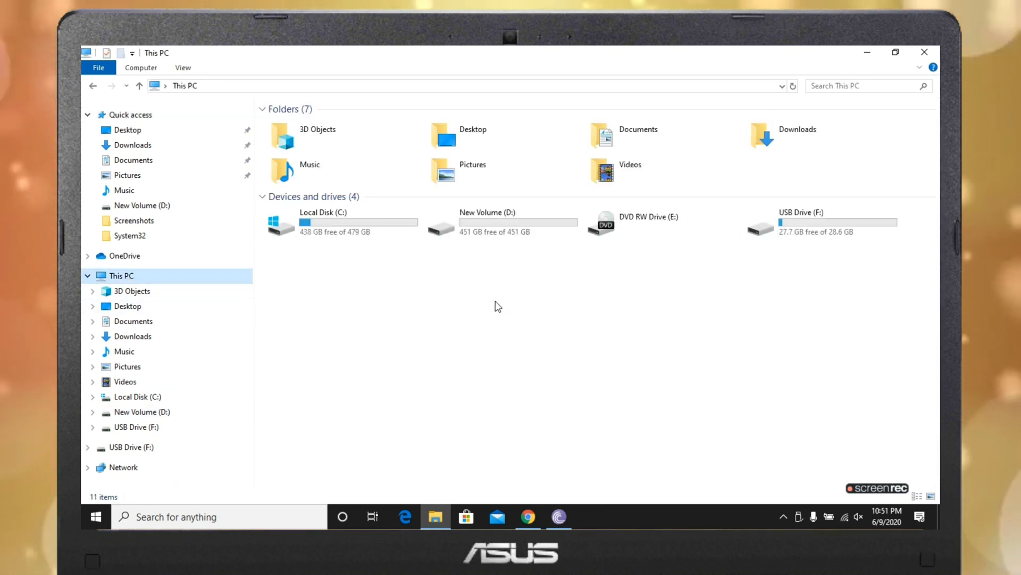
{"action": "mouse_move", "coordinate": [795, 224]}
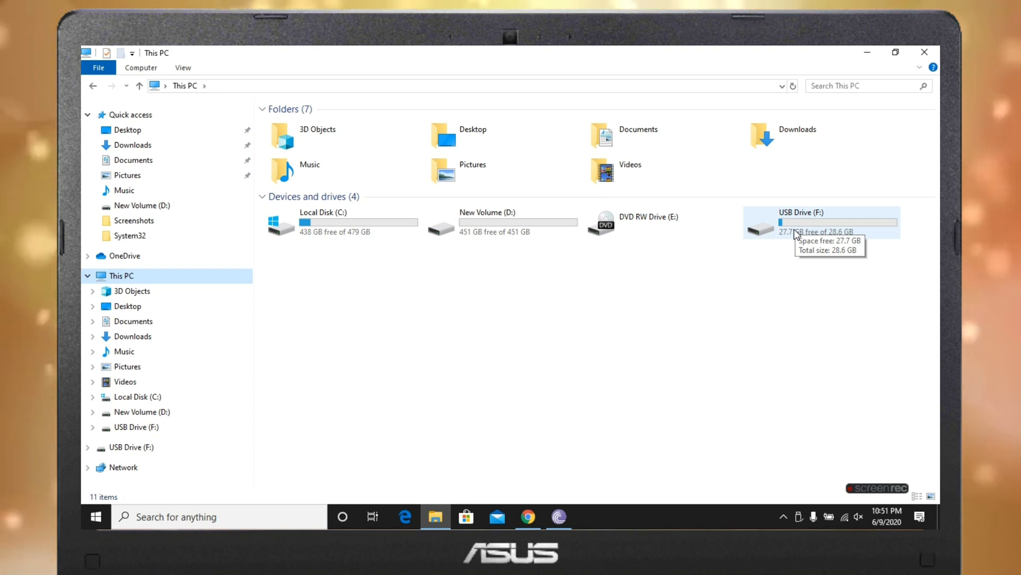
{"action": "right_click", "coordinate": [795, 229]}
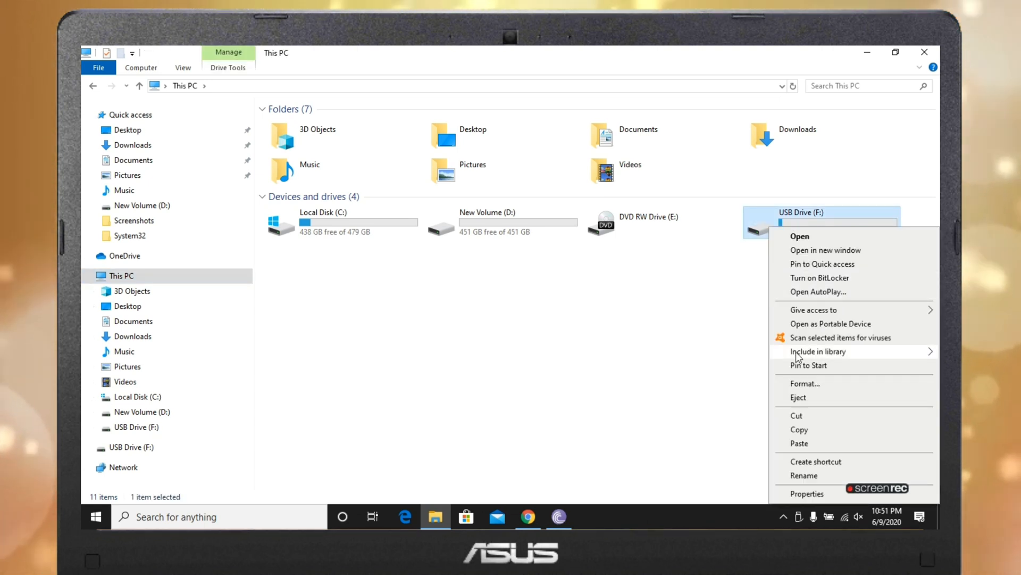
{"action": "left_click", "coordinate": [800, 383]}
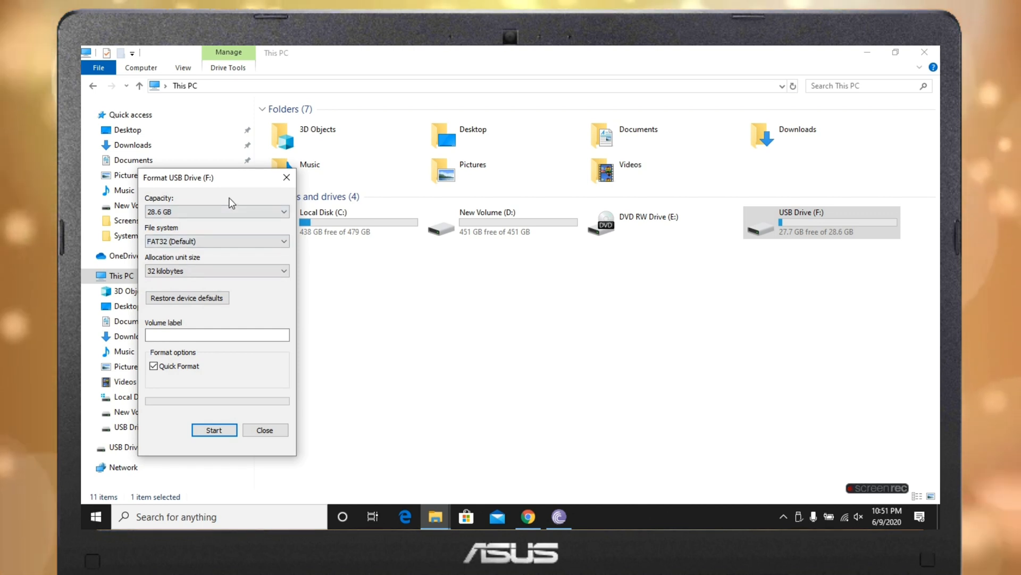
{"action": "left_click", "coordinate": [217, 429]}
{"action": "left_click", "coordinate": [538, 281]}
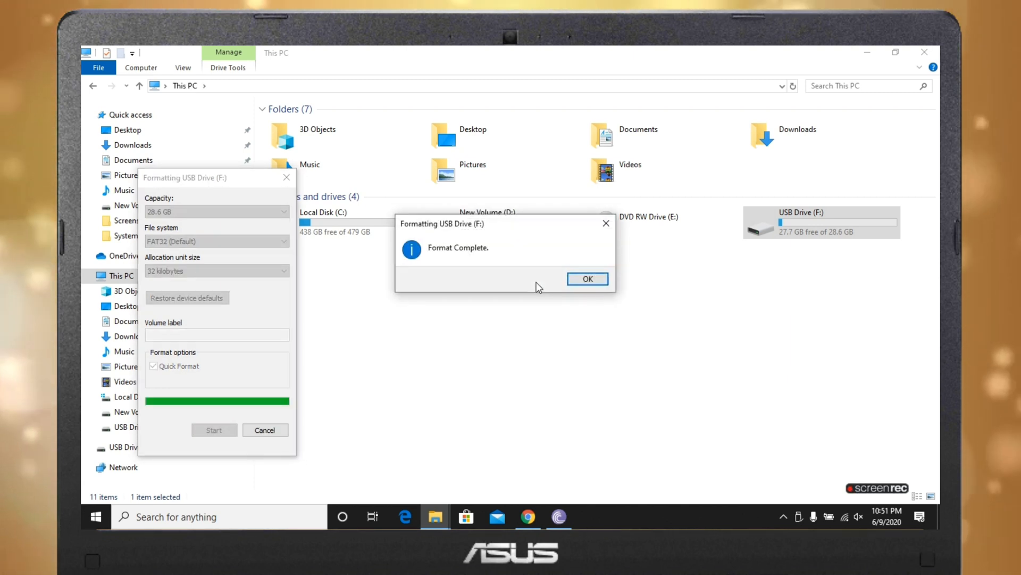
{"action": "left_click", "coordinate": [585, 278]}
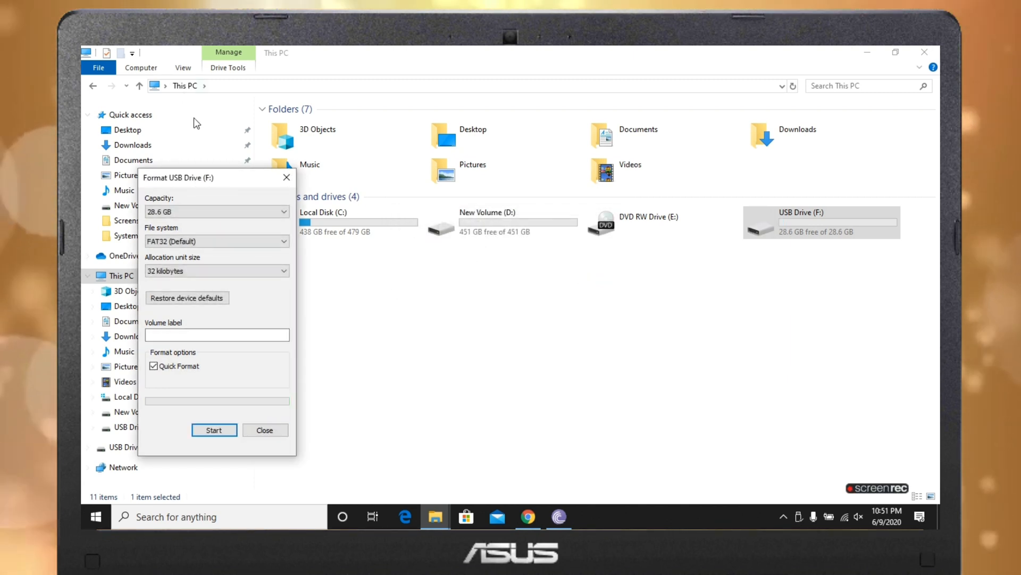
{"action": "left_click", "coordinate": [282, 179]}
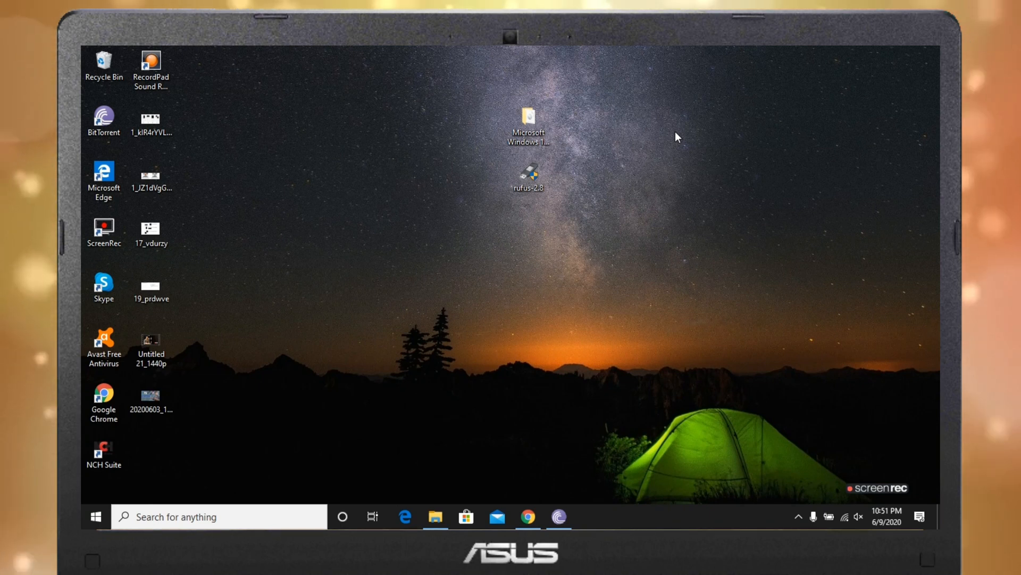
{"action": "right_click", "coordinate": [601, 158]}
{"action": "left_click", "coordinate": [631, 191]}
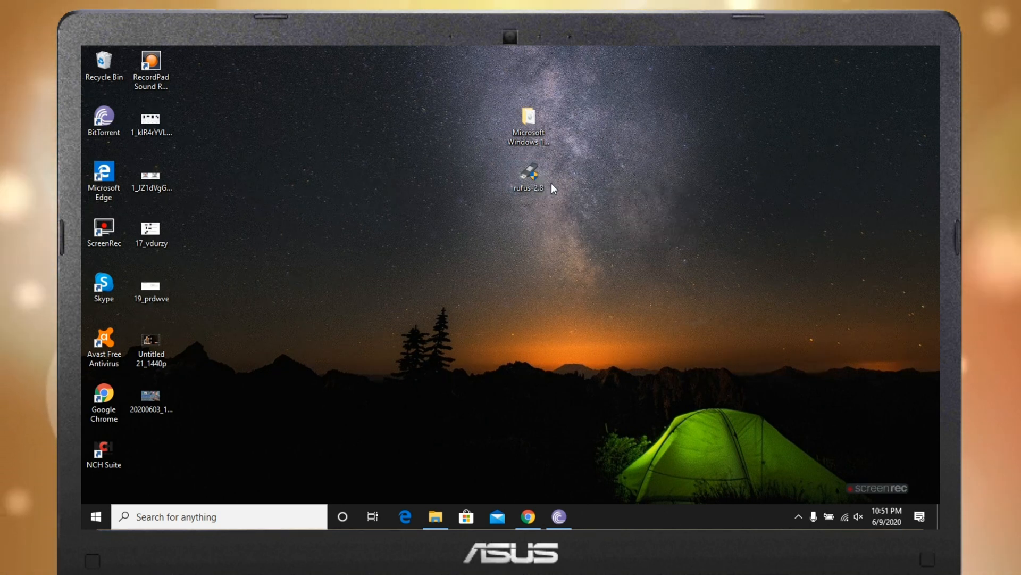
Launch rufus-2.8 from the desktop and keep NO_LABEL (F:) [32GB] as the device with the default partition scheme
{"action": "mouse_move", "coordinate": [541, 176]}
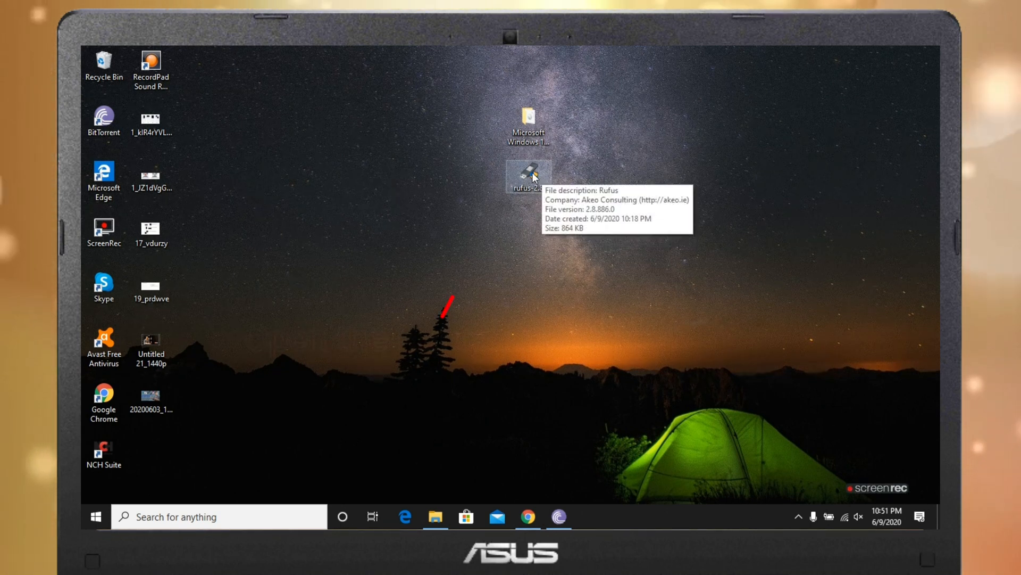
{"action": "double_click", "coordinate": [534, 177]}
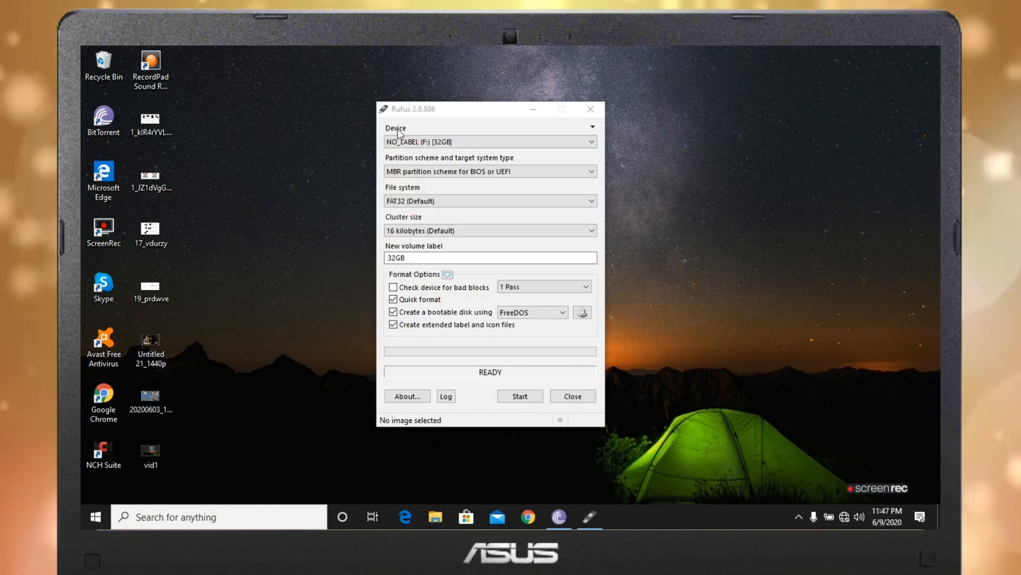
{"action": "left_click", "coordinate": [427, 142]}
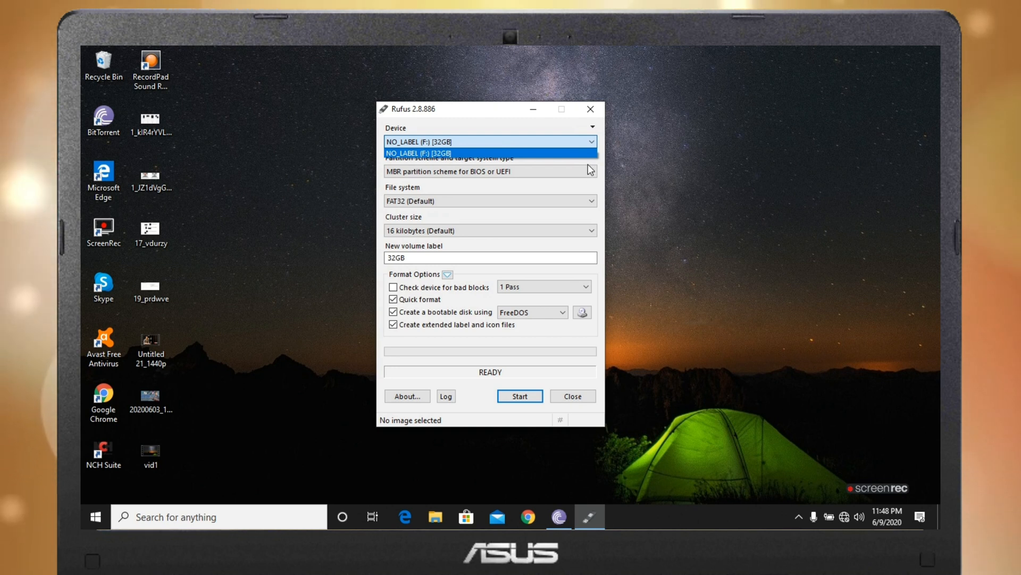
{"action": "left_click", "coordinate": [437, 139]}
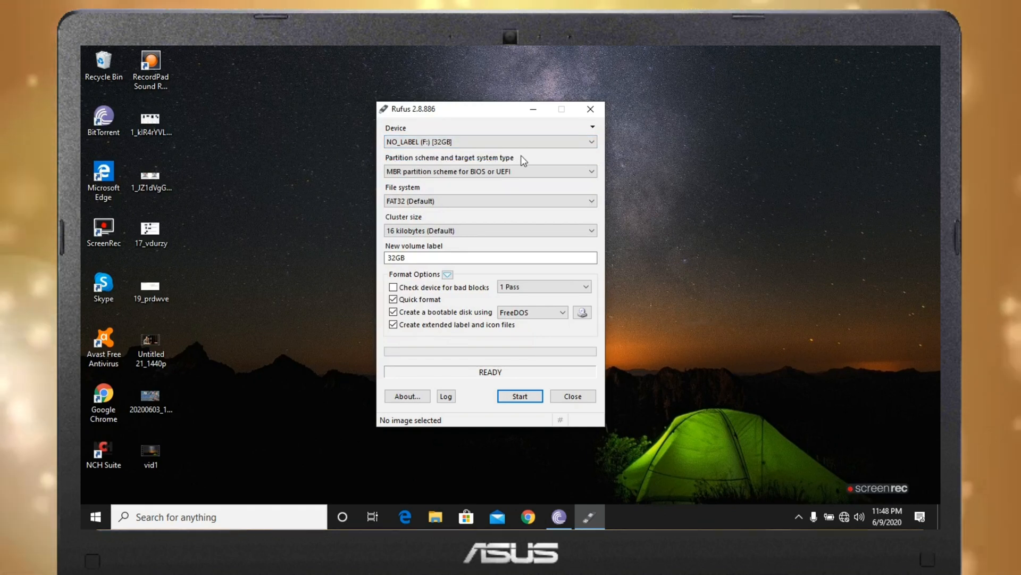
{"action": "left_click", "coordinate": [491, 171]}
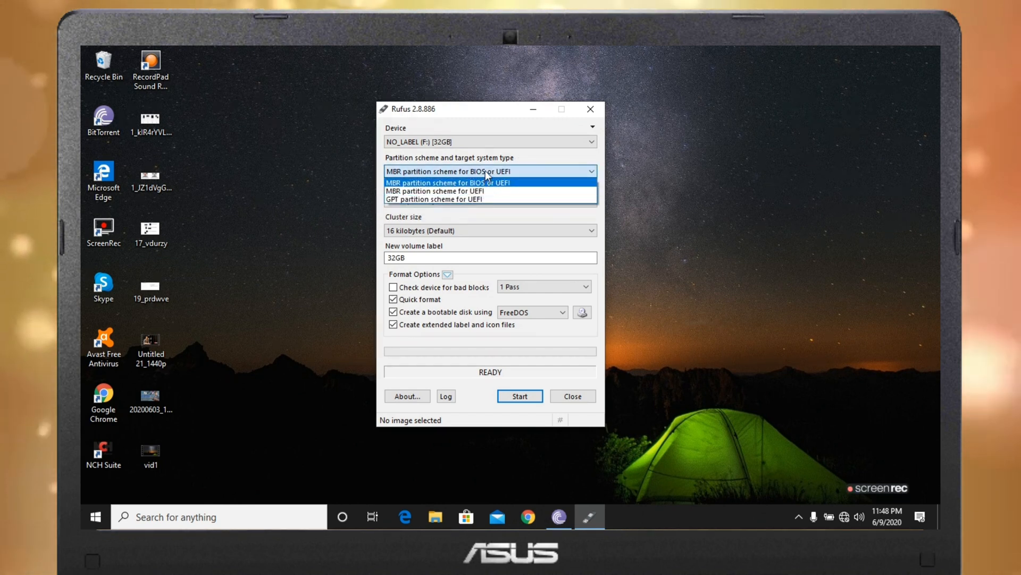
{"action": "left_click", "coordinate": [486, 173]}
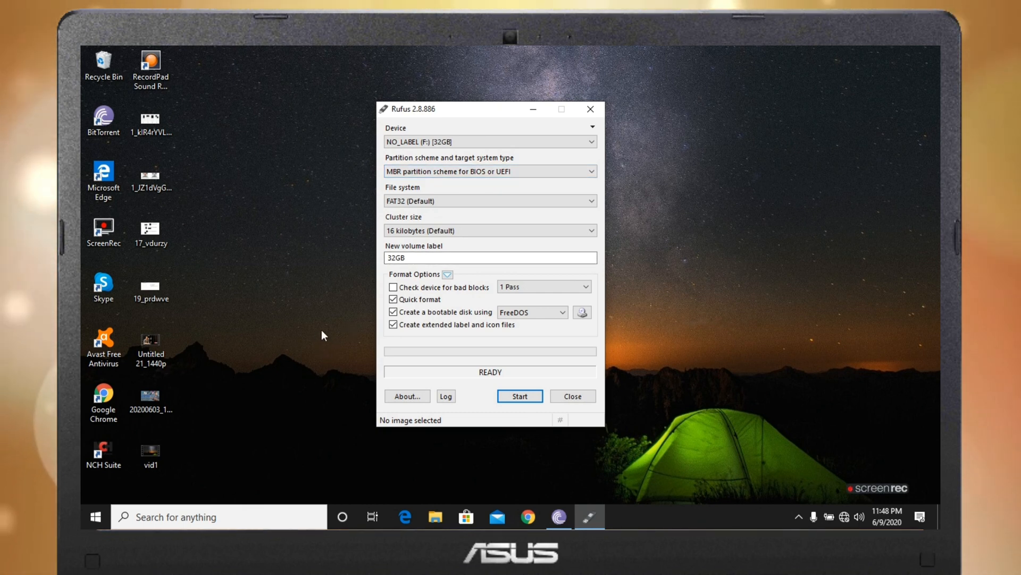
Search Windows for "disk part" and open the Create and format hard disk partitions tool
{"action": "left_click", "coordinate": [234, 511]}
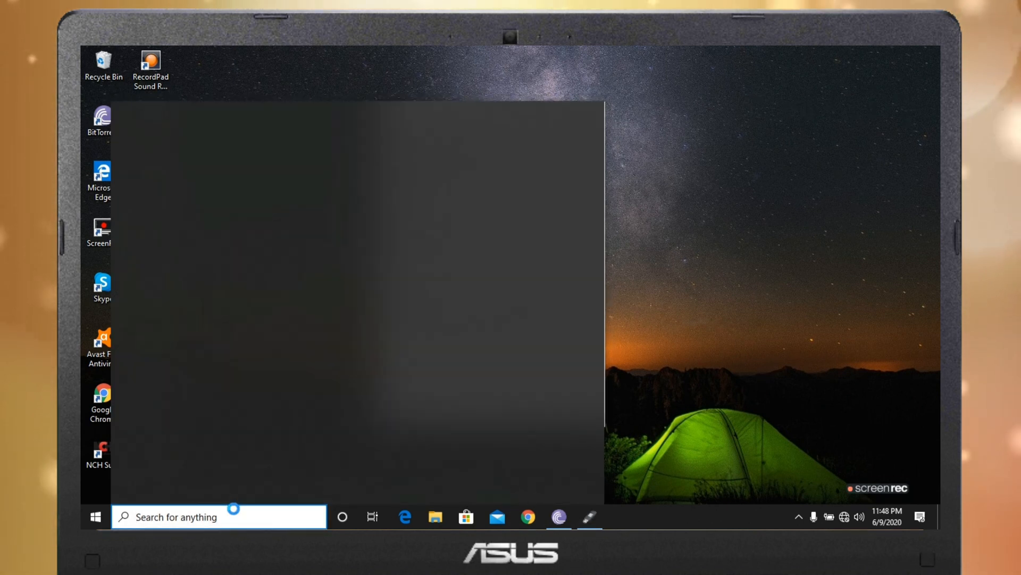
{"action": "type", "text": "disk"}
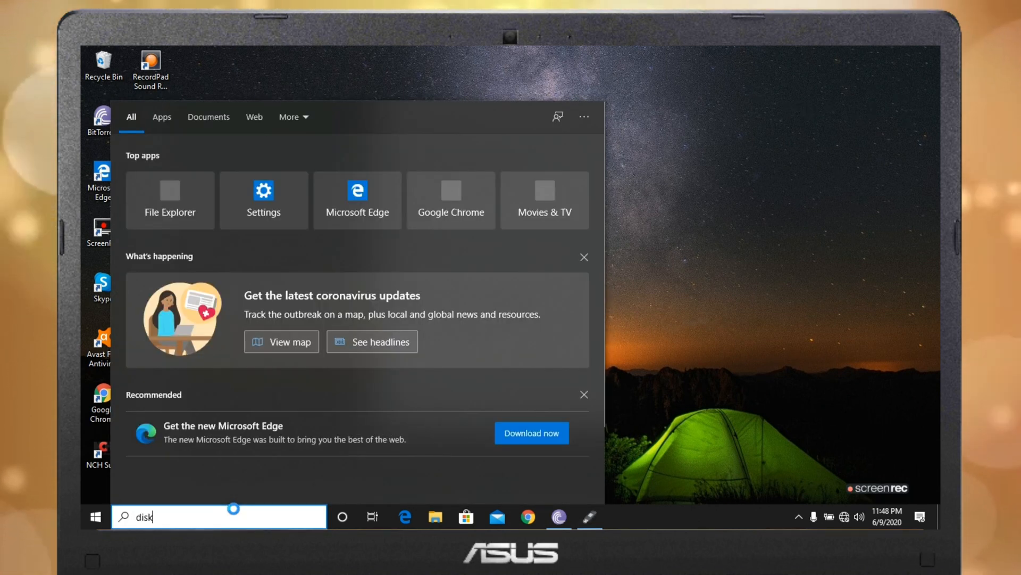
{"action": "type", "text": " part"}
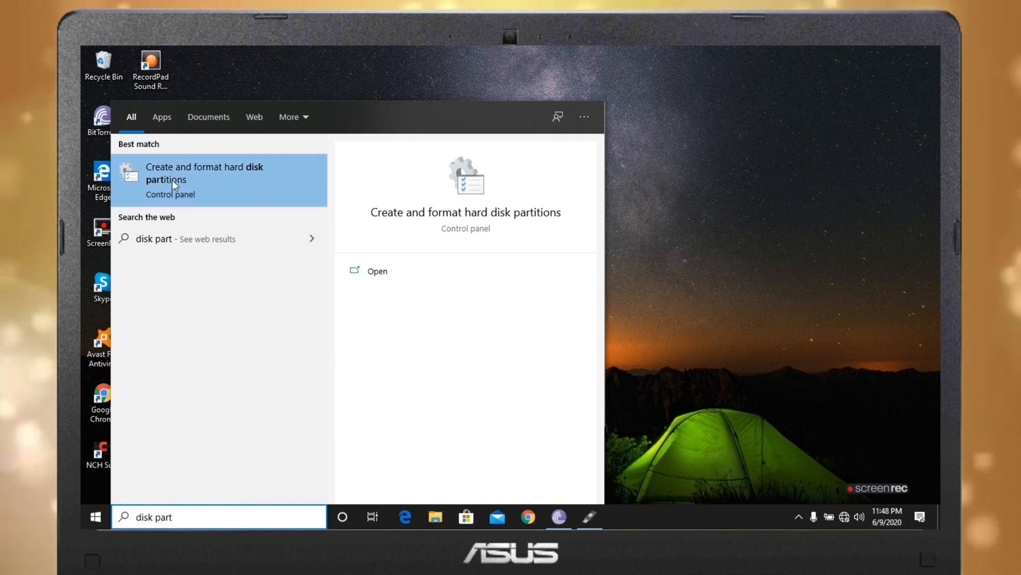
{"action": "left_click", "coordinate": [200, 174]}
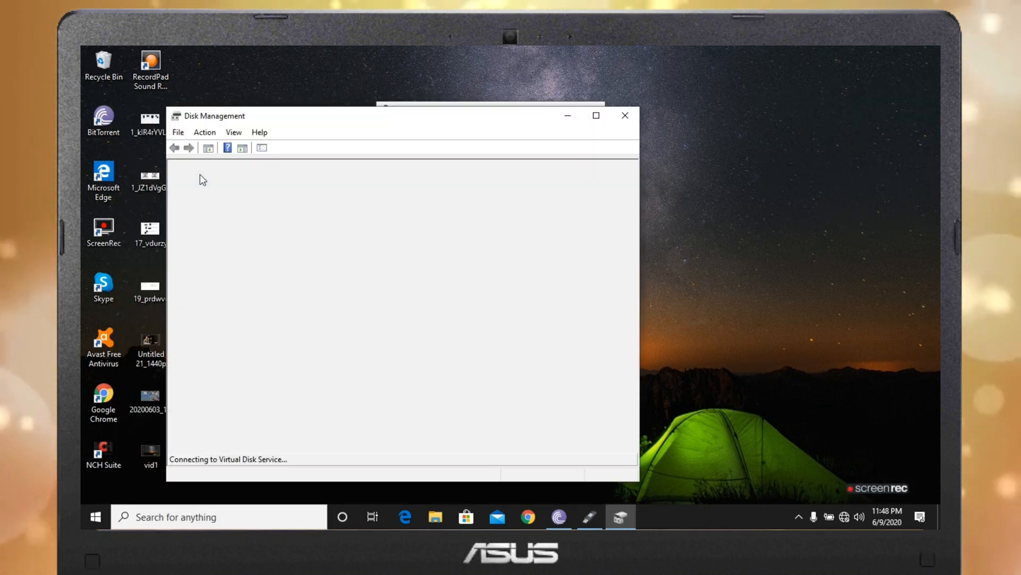
{"action": "left_click_drag", "start_coordinate": [343, 116], "coordinate": [404, 106]}
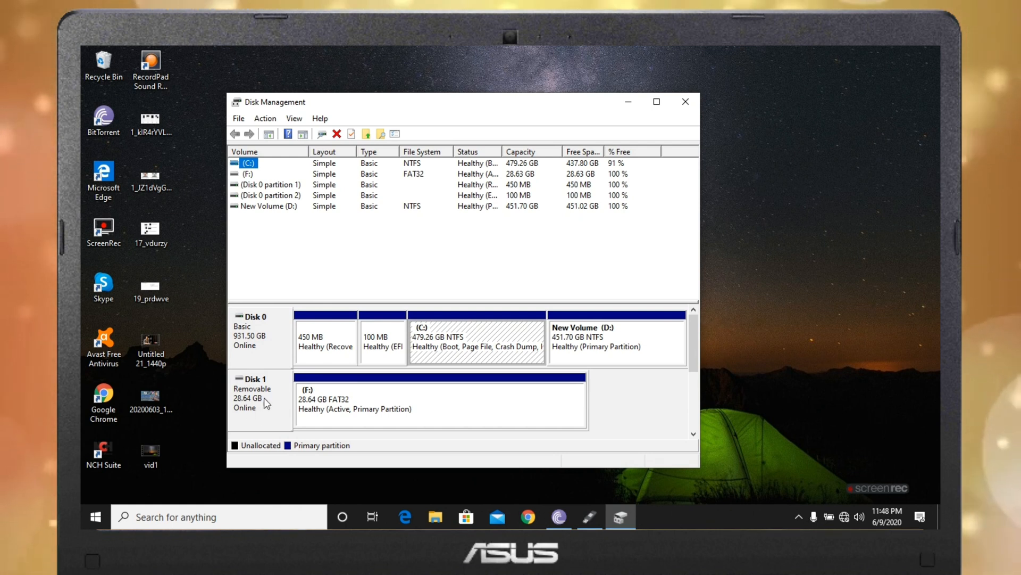
Check the partition style of Disk 0 in its volume properties and close Disk Management
{"action": "left_click", "coordinate": [266, 332]}
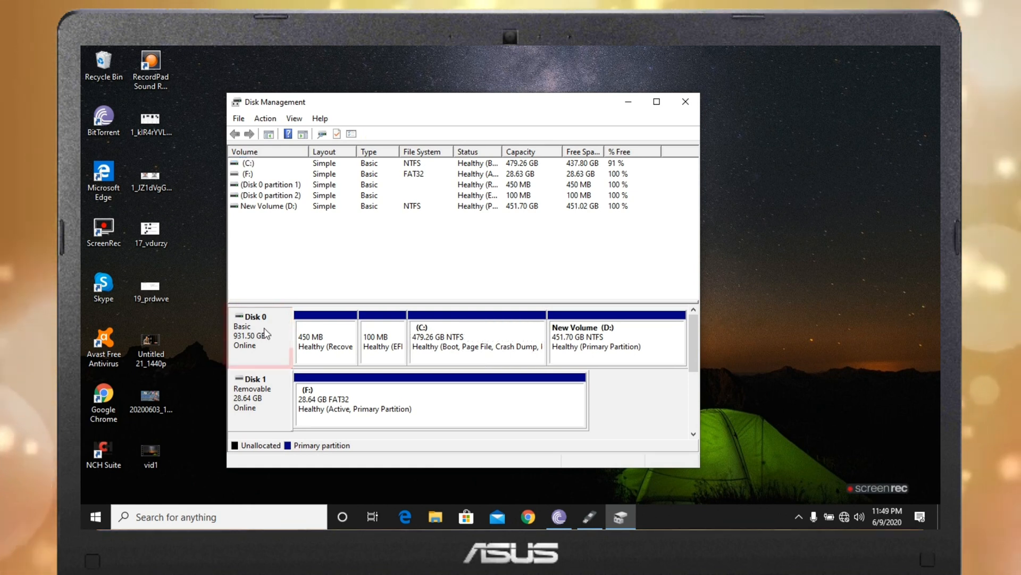
{"action": "right_click", "coordinate": [264, 329]}
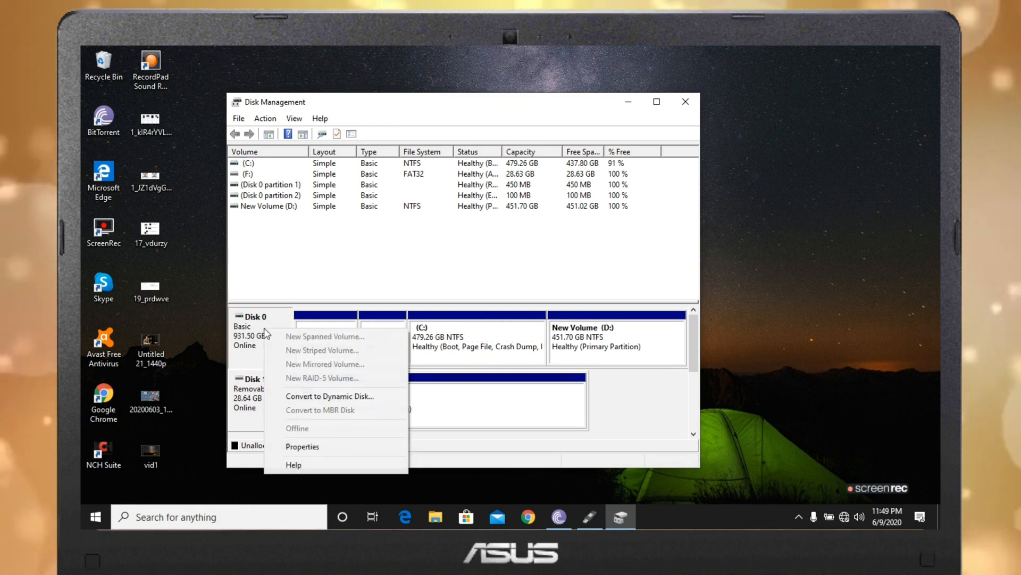
{"action": "left_click", "coordinate": [305, 448]}
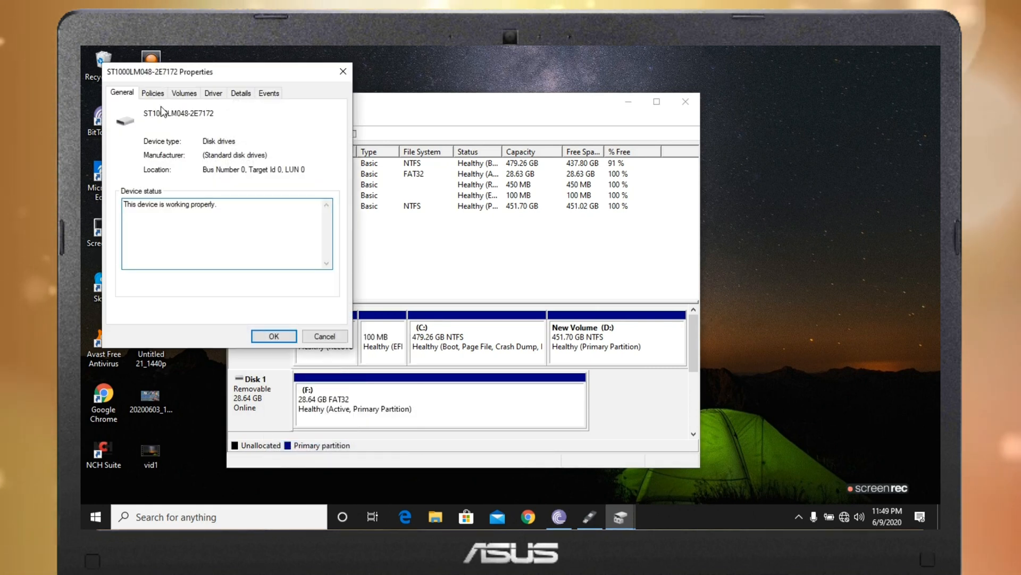
{"action": "left_click", "coordinate": [184, 93]}
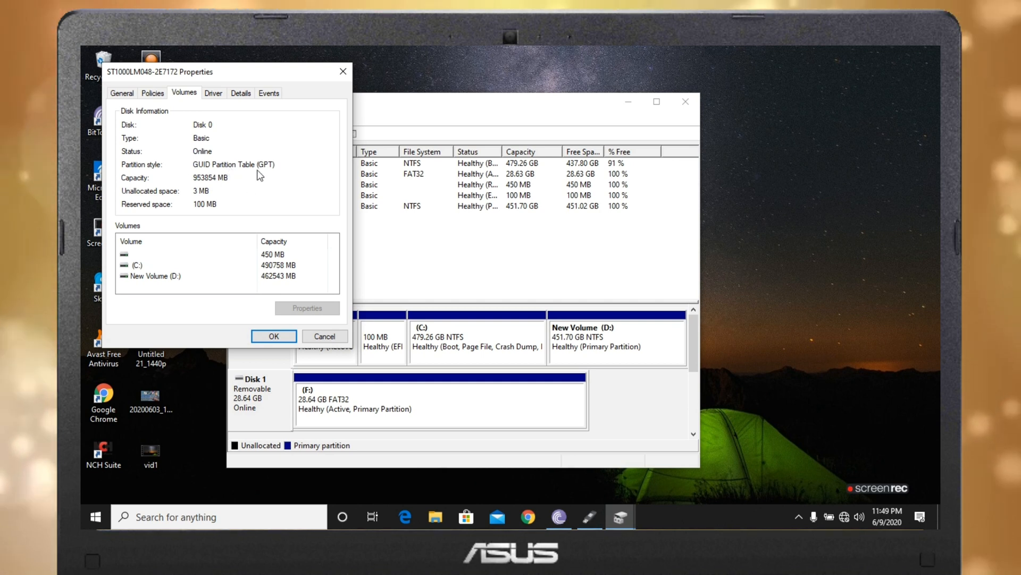
{"action": "left_click", "coordinate": [343, 71]}
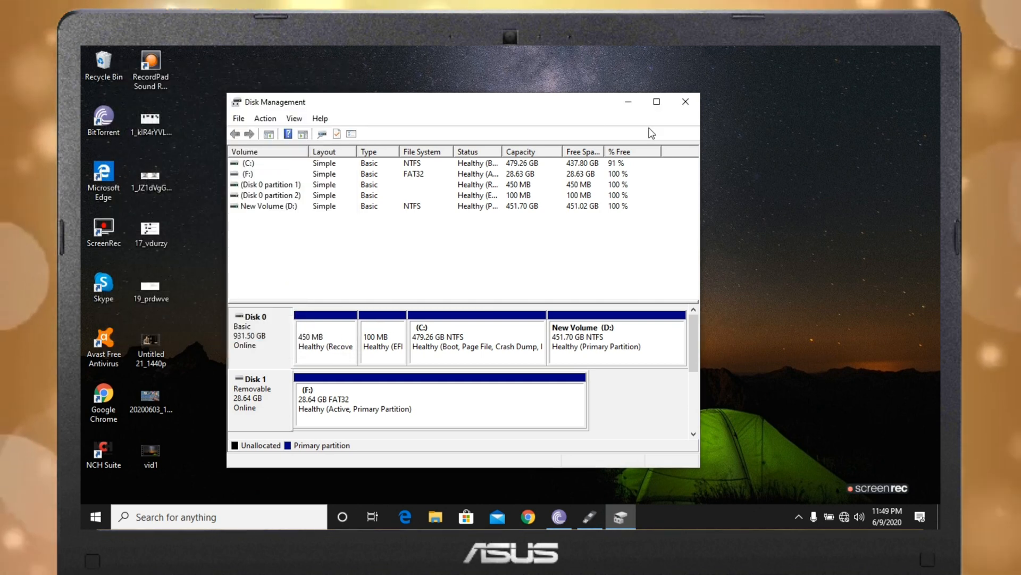
{"action": "left_click", "coordinate": [685, 101]}
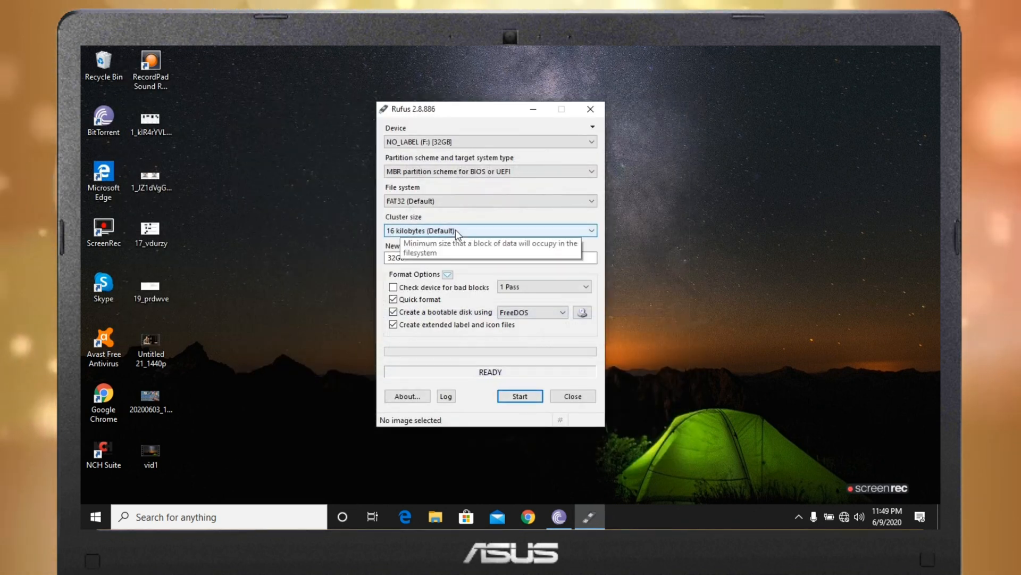
Set the partition scheme and target system type to GPT partition scheme for UEFI
{"action": "left_click", "coordinate": [480, 172]}
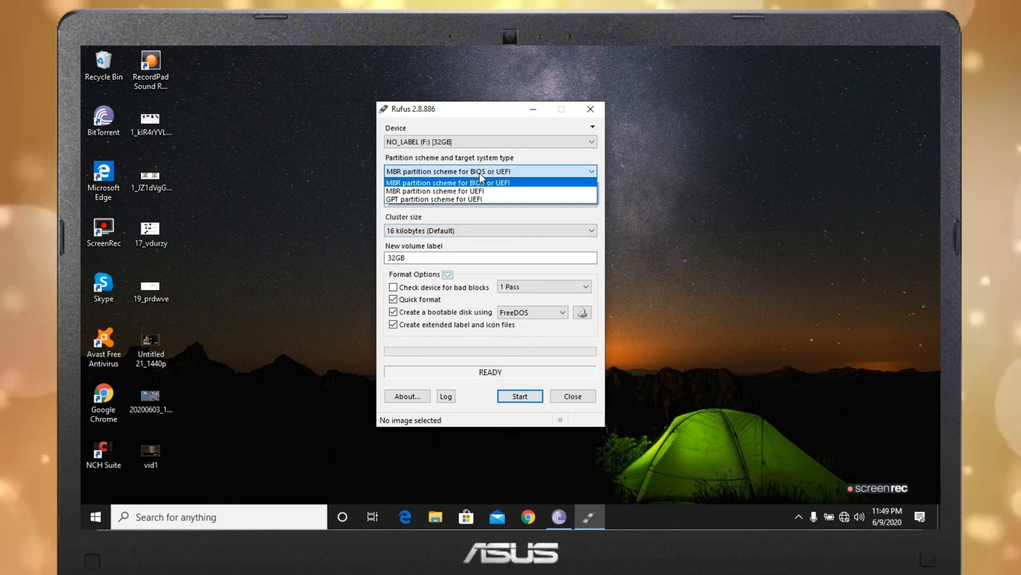
{"action": "left_click", "coordinate": [452, 199]}
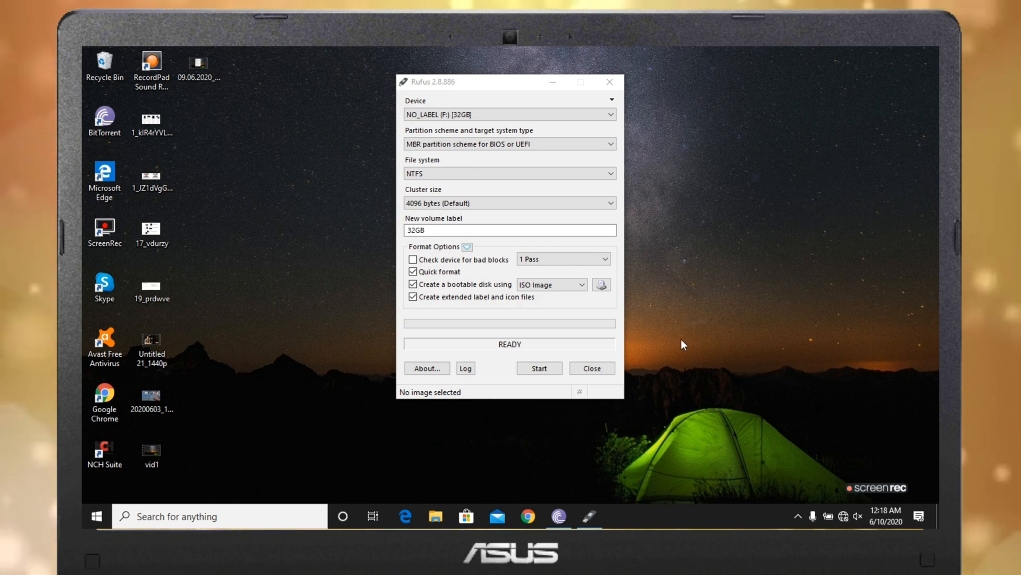
Keep ISO Image as the bootable disk type and load the Microsoft Windows 10 Pro x64BiT disc image
{"action": "left_click", "coordinate": [578, 285]}
{"action": "left_click", "coordinate": [576, 285]}
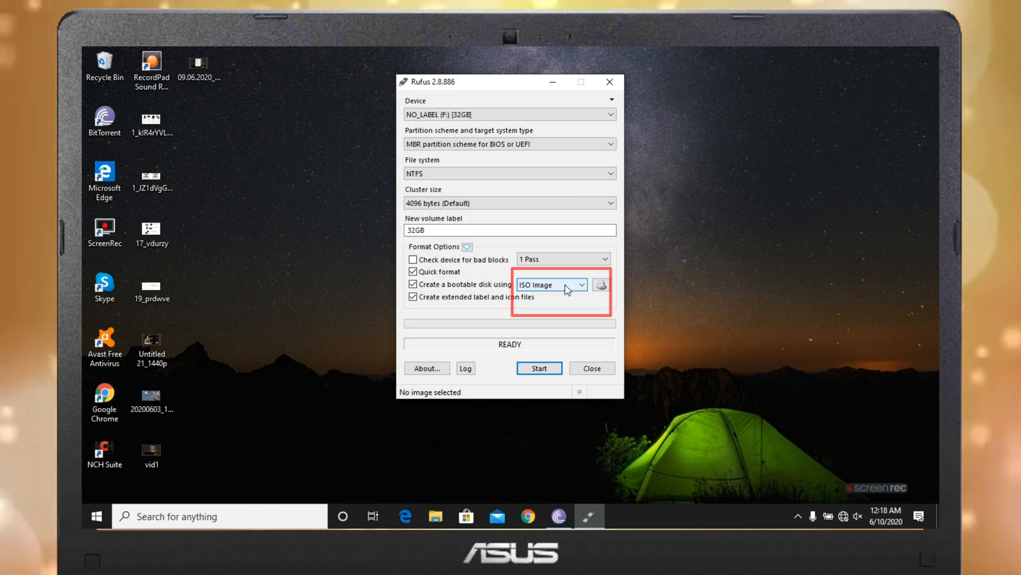
{"action": "left_click", "coordinate": [584, 284]}
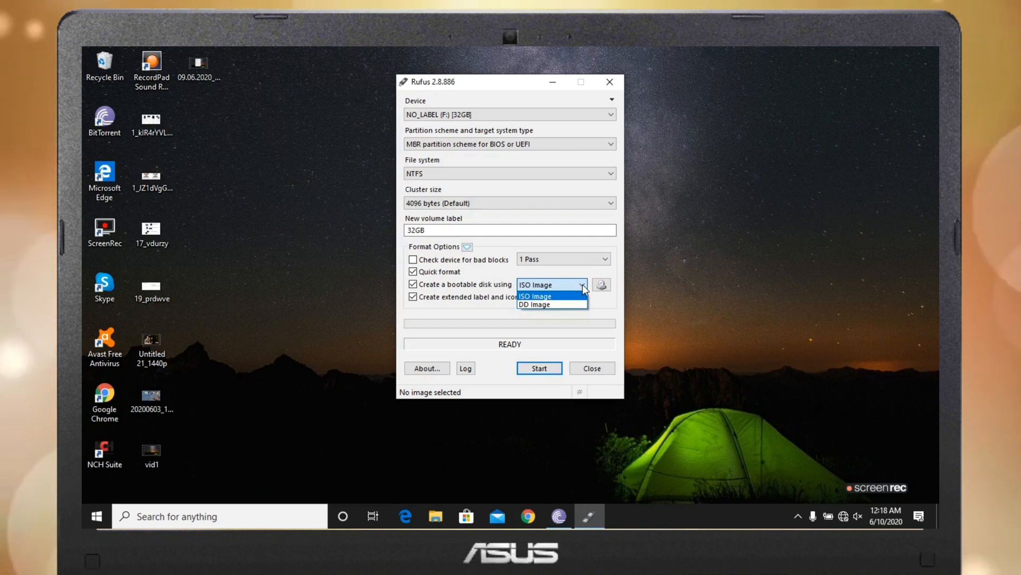
{"action": "left_click", "coordinate": [583, 284]}
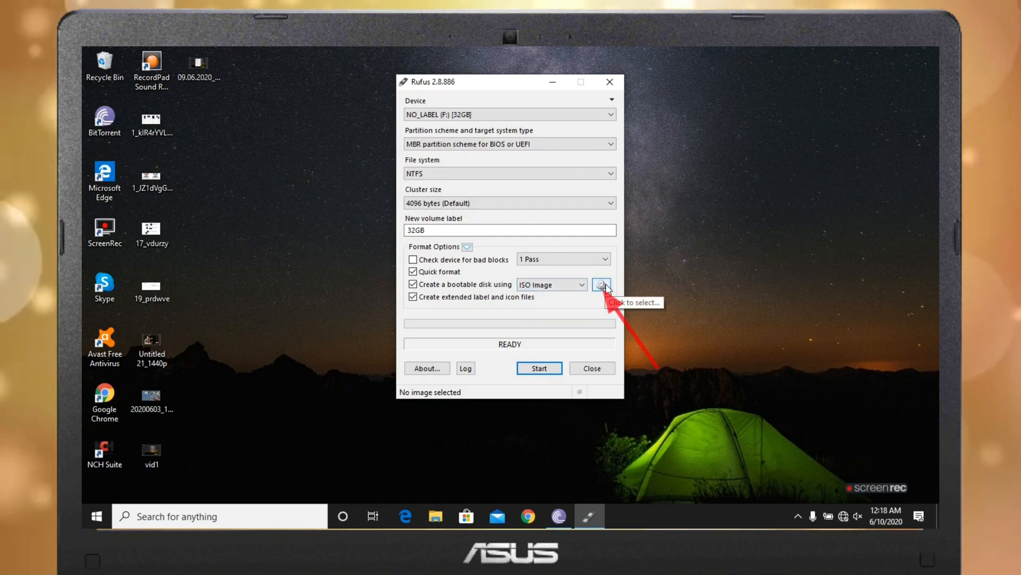
{"action": "left_click", "coordinate": [605, 283]}
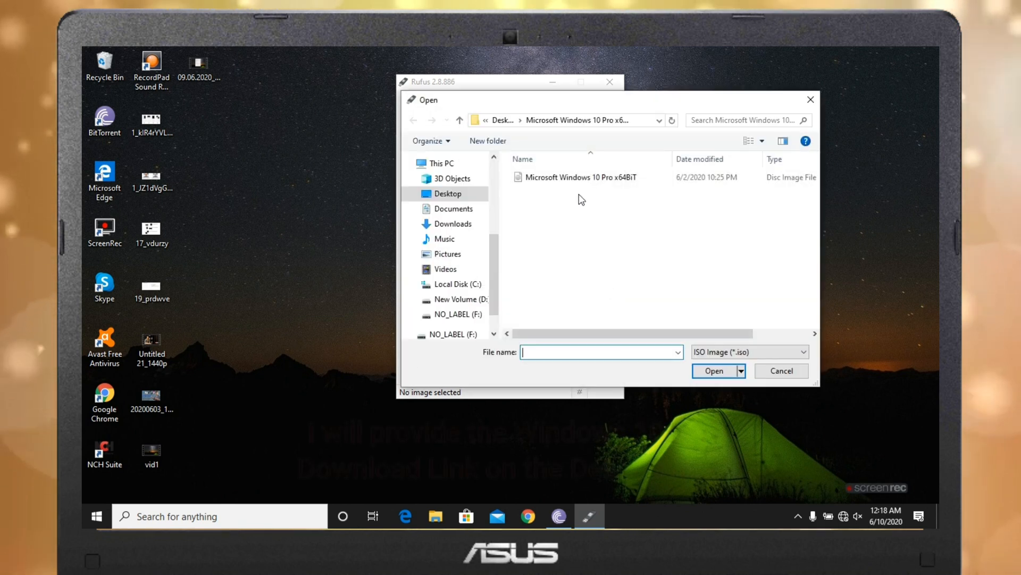
{"action": "left_click", "coordinate": [587, 179]}
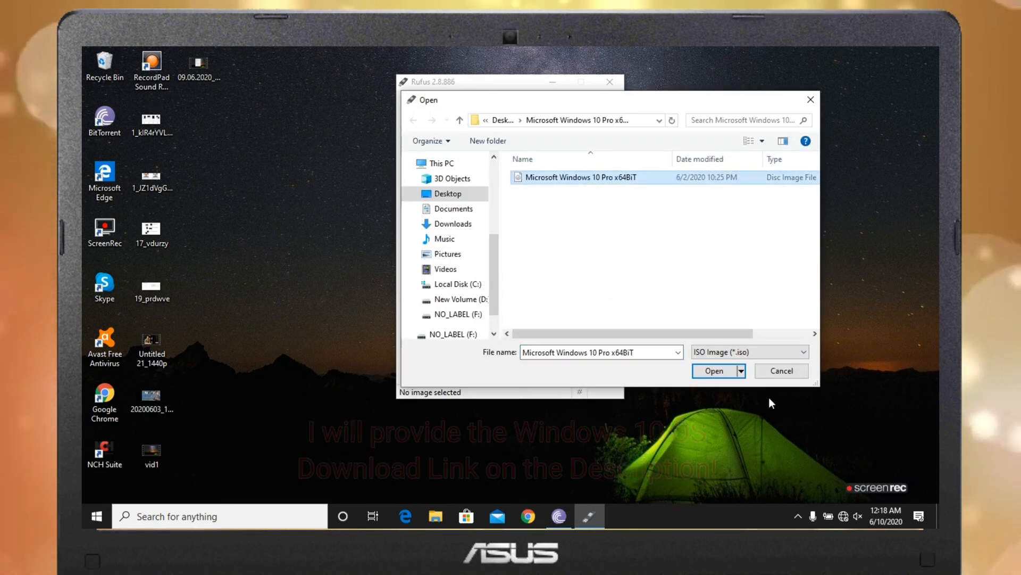
{"action": "left_click", "coordinate": [716, 372]}
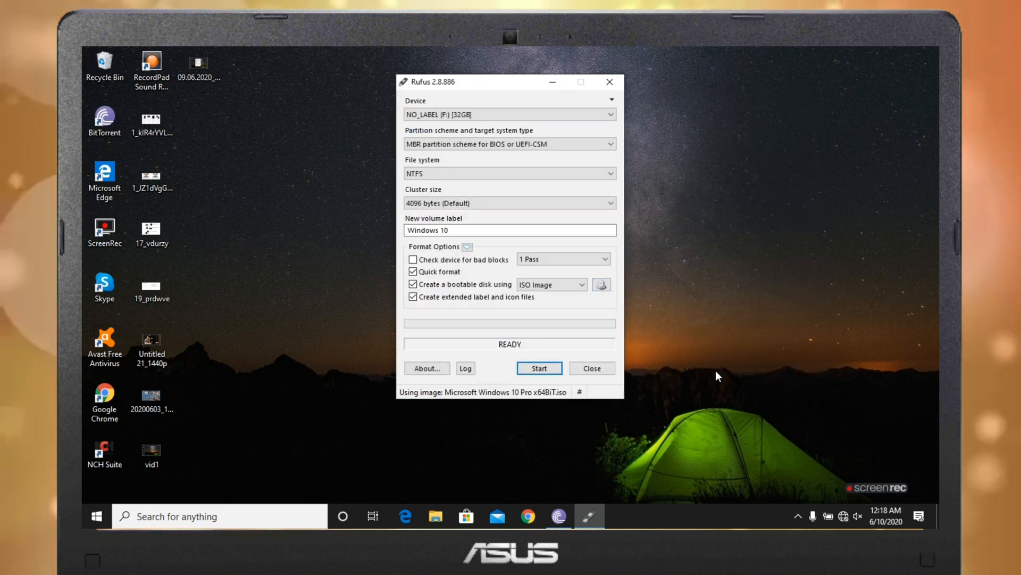
Write the image to the USB drive, accepting the erasure of all its data, and close Rufus once writing is complete
{"action": "left_click", "coordinate": [539, 368]}
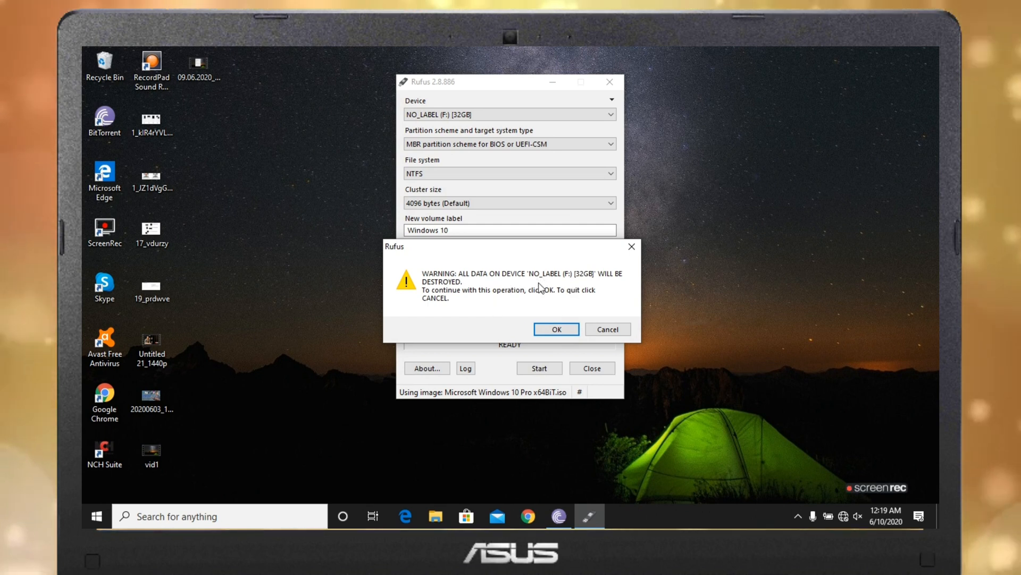
{"action": "left_click", "coordinate": [553, 328]}
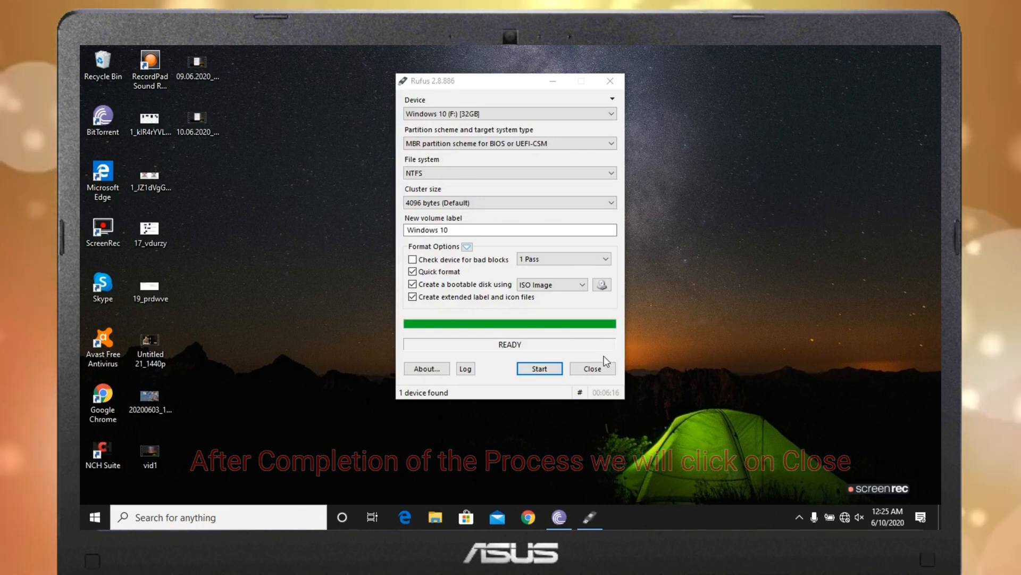
{"action": "left_click", "coordinate": [592, 368]}
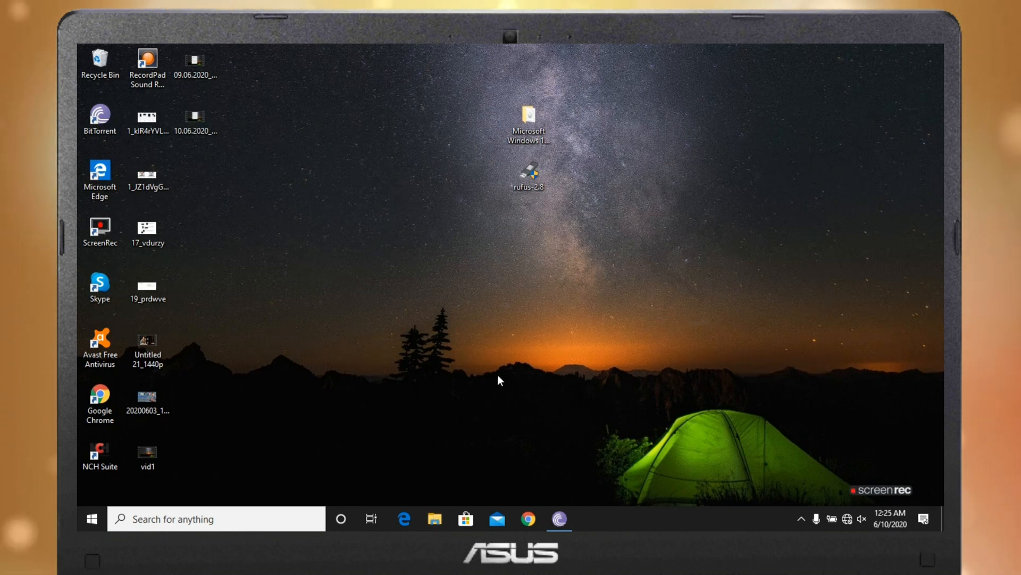
Open the Windows 10 (F:) drive from This PC in File Explorer to check the files written to it
{"action": "key", "text": "super+e"}
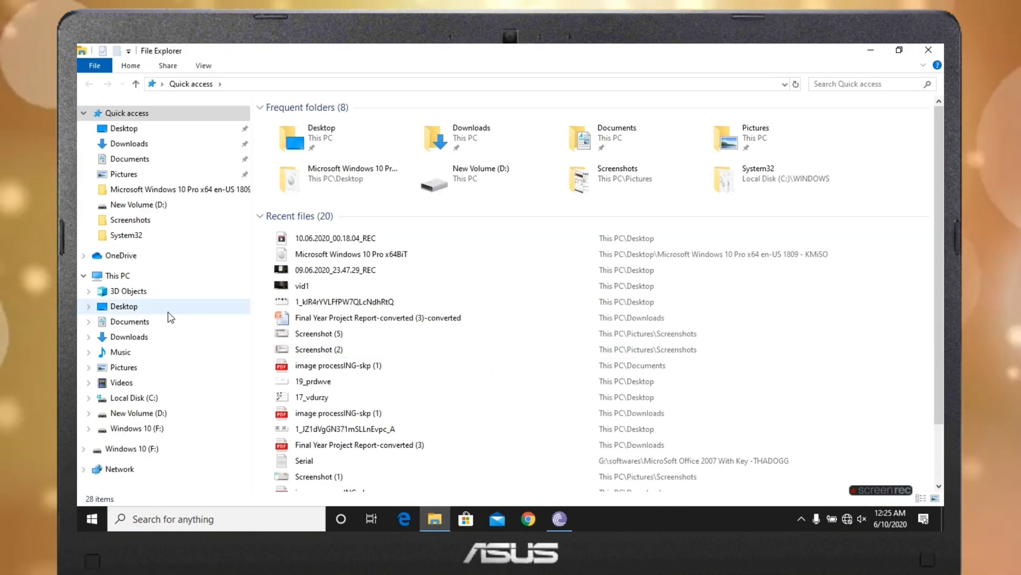
{"action": "left_click", "coordinate": [161, 282]}
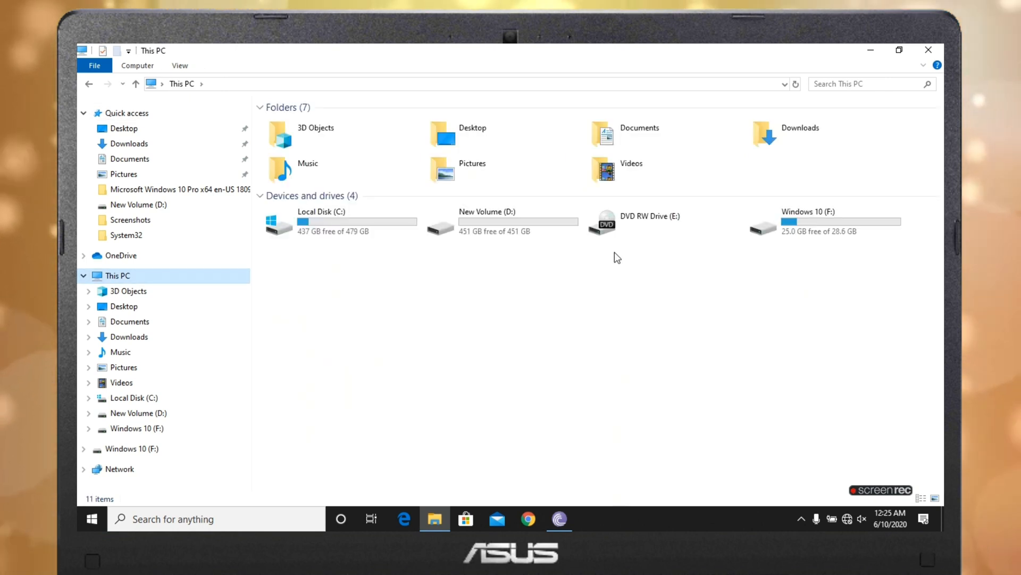
{"action": "double_click", "coordinate": [794, 227]}
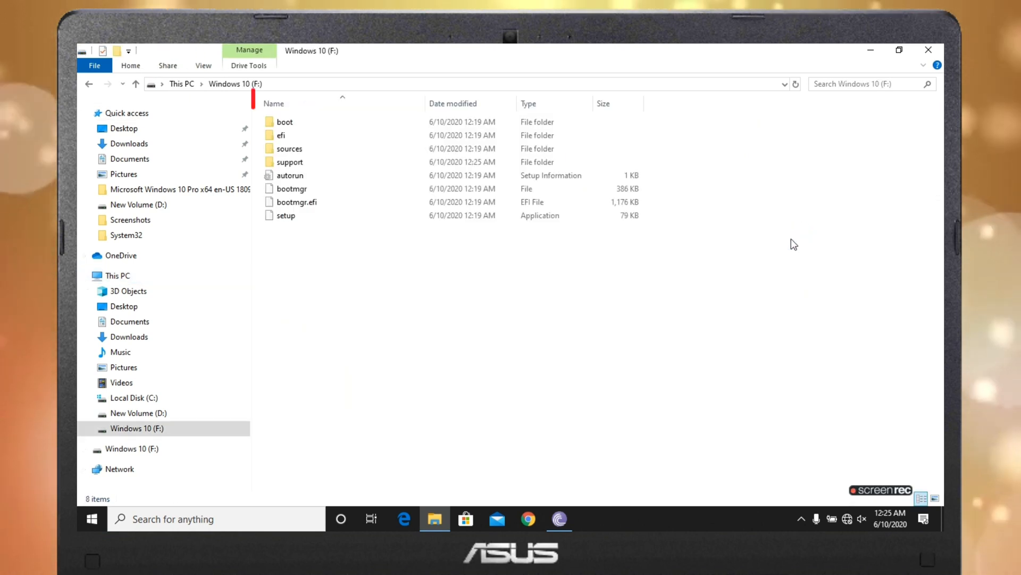